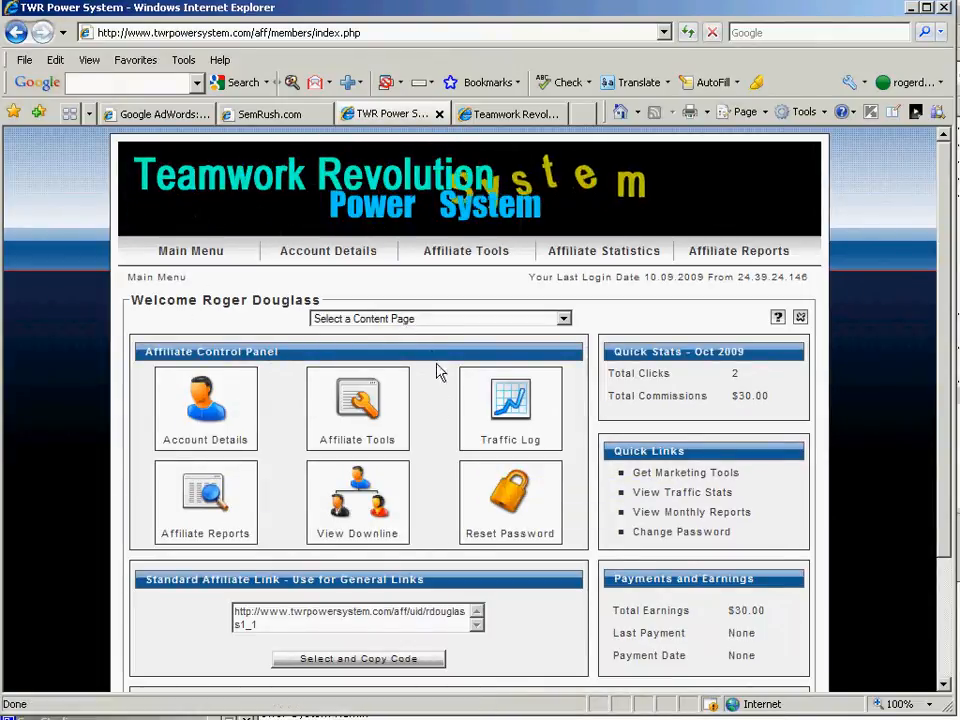
Step: Open the 'Select a Content Page' dropdown on the member area main menu
click(434, 320)
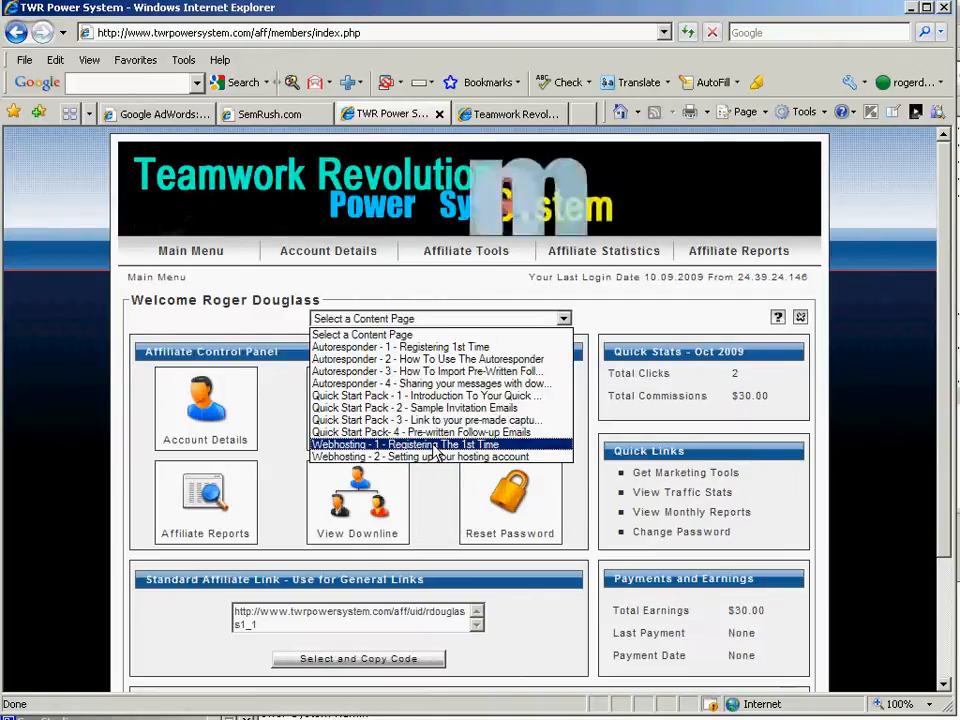
Step: Open the 'Webhosting - 1 - Registering The 1st Time' guide and scroll through its instructions
click(510, 446)
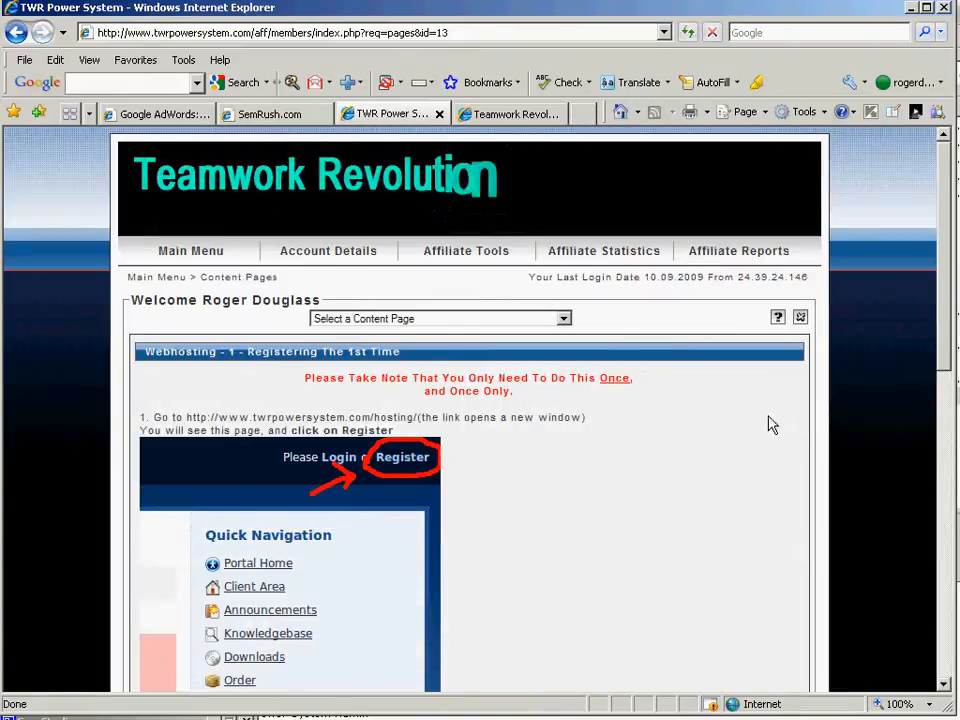
mouse_move(944, 354)
mouse_down()
mouse_move(944, 574)
mouse_move(944, 351)
mouse_up()
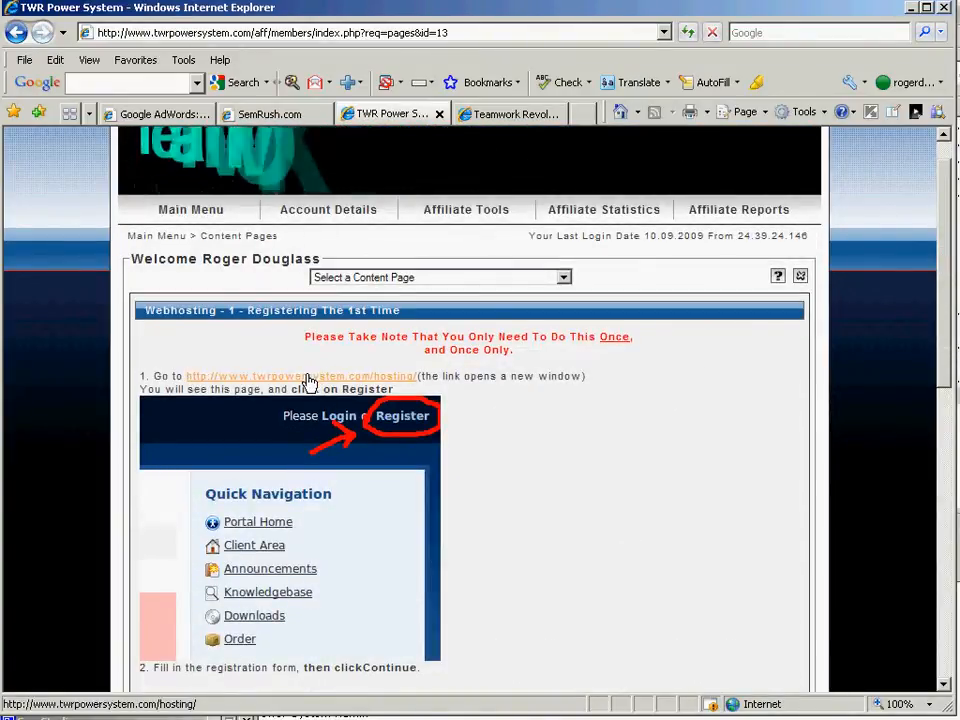
scroll(590, 459, down, 5)
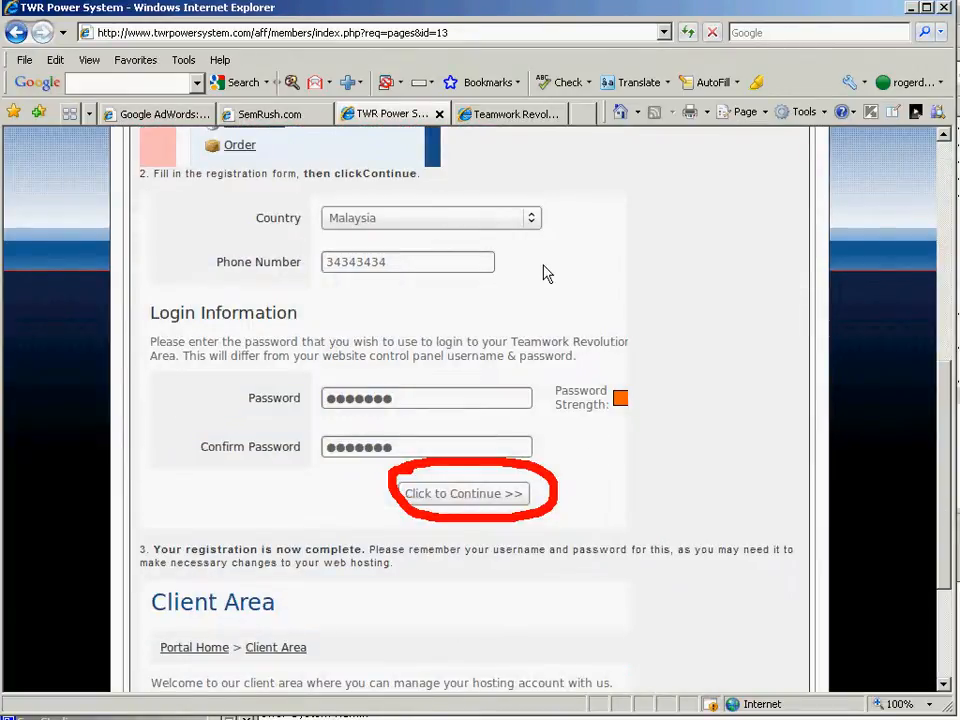
drag(946, 444, 949, 190)
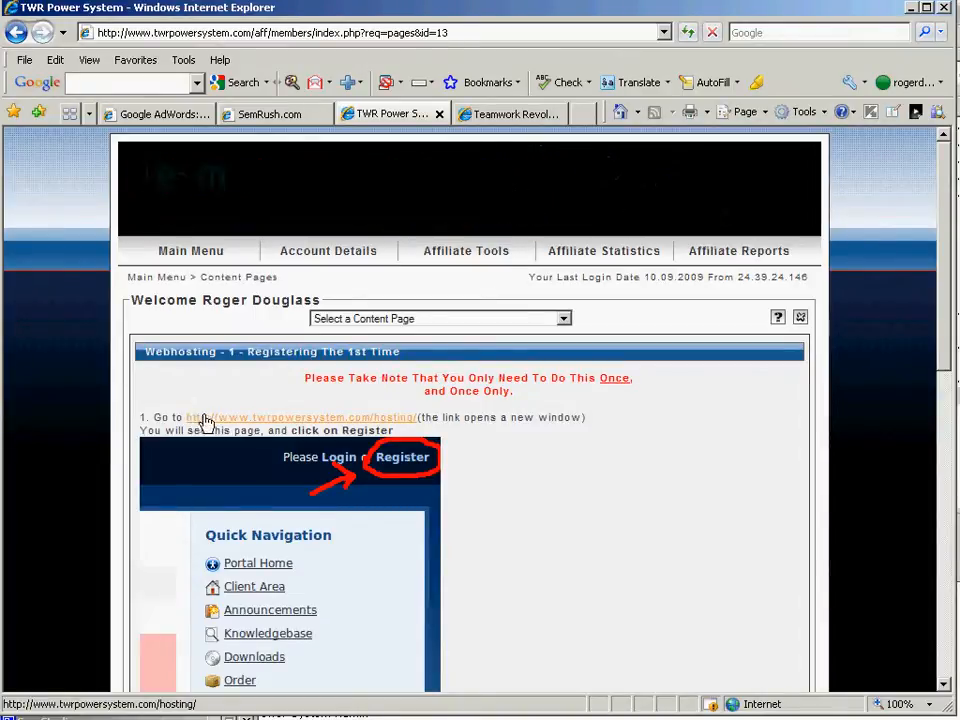
click(528, 116)
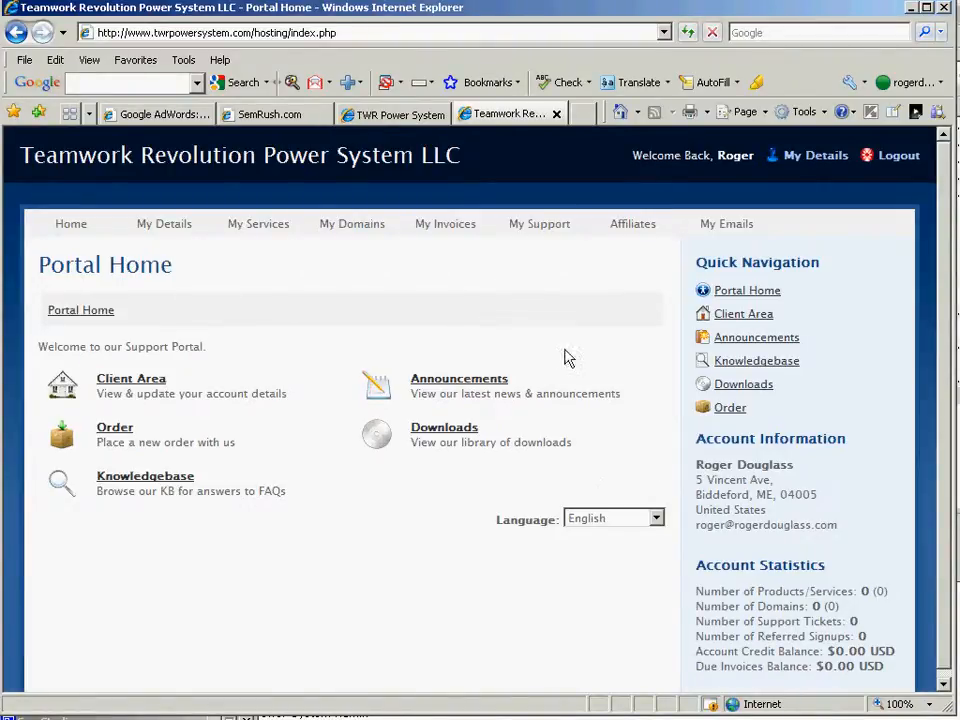
Step: Go to the hosting Order page and order the free TWRPS Max Host plan
click(731, 409)
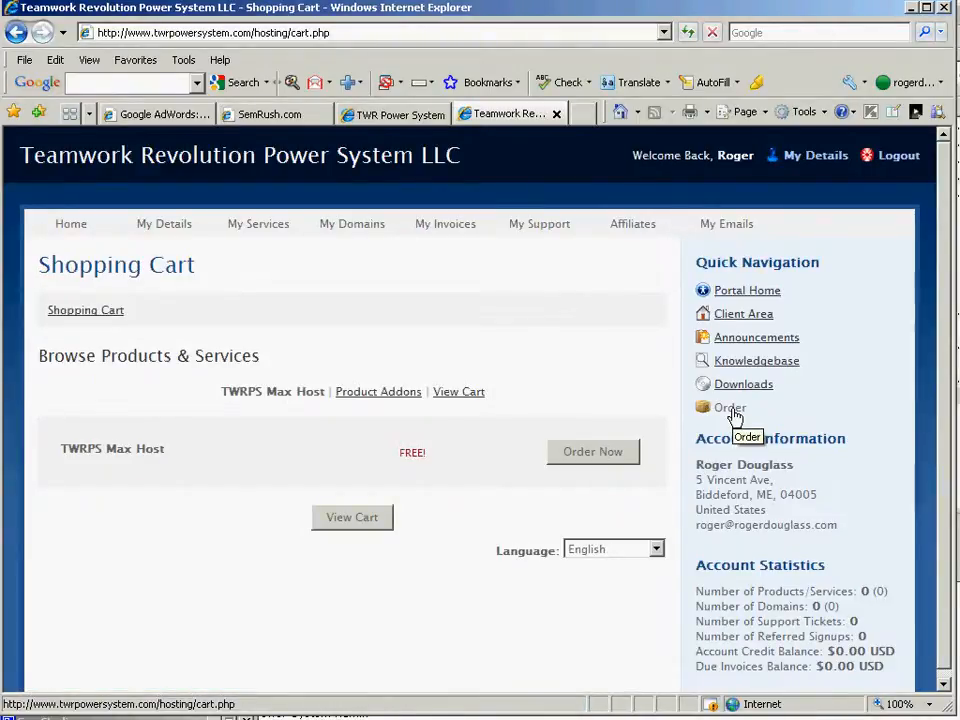
drag(170, 457, 51, 452)
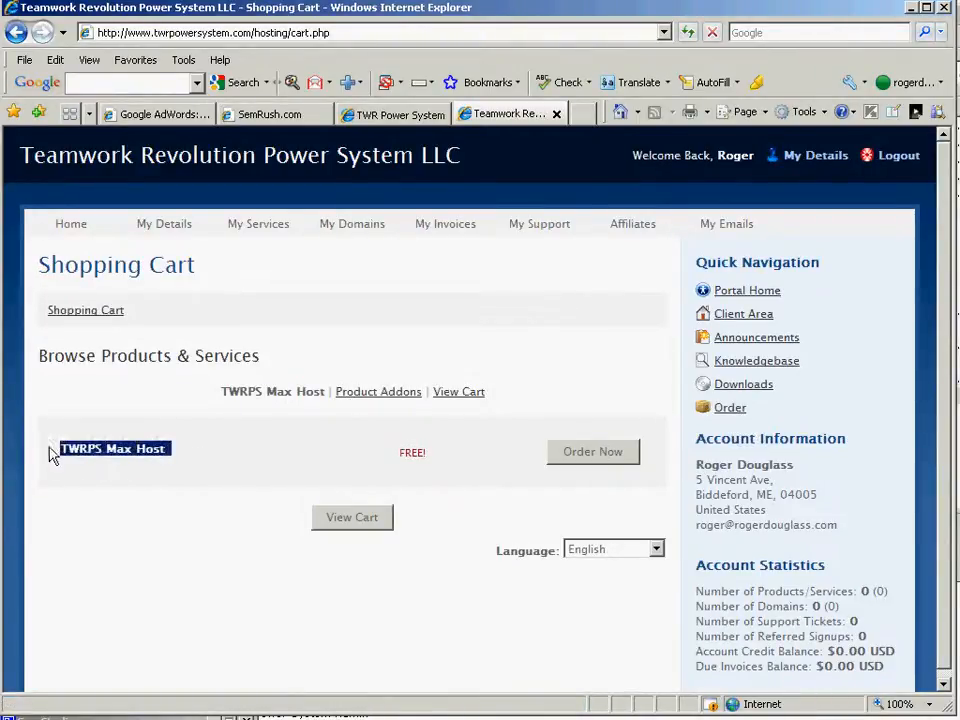
click(407, 450)
click(589, 455)
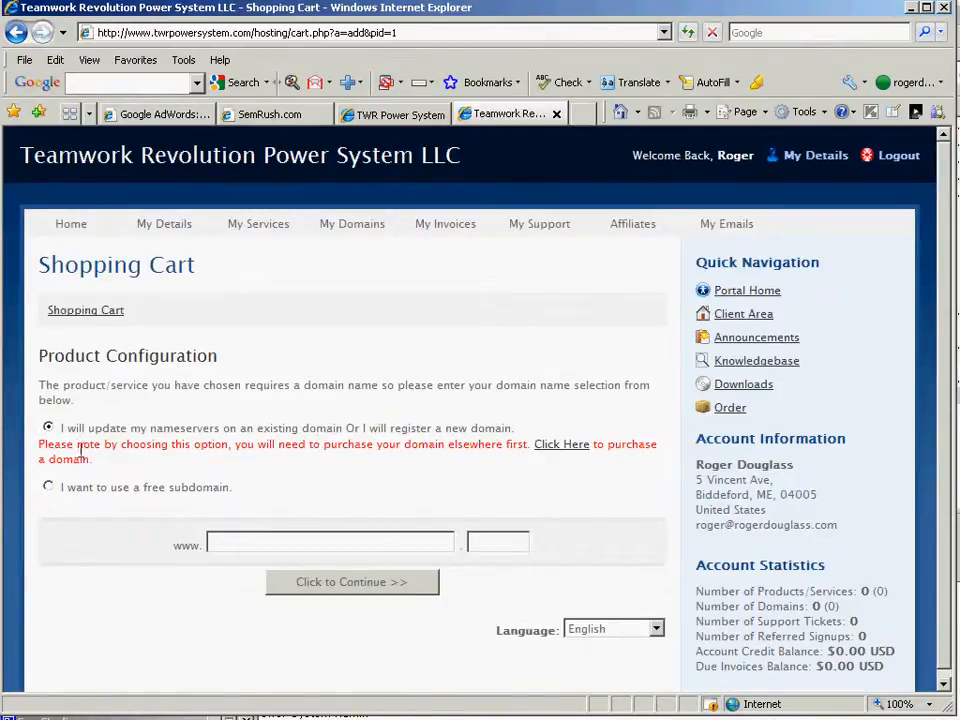
Step: Try the free subdomain option, entering 'rdo' before the .twrpowersystem.com suffix
click(49, 488)
click(193, 541)
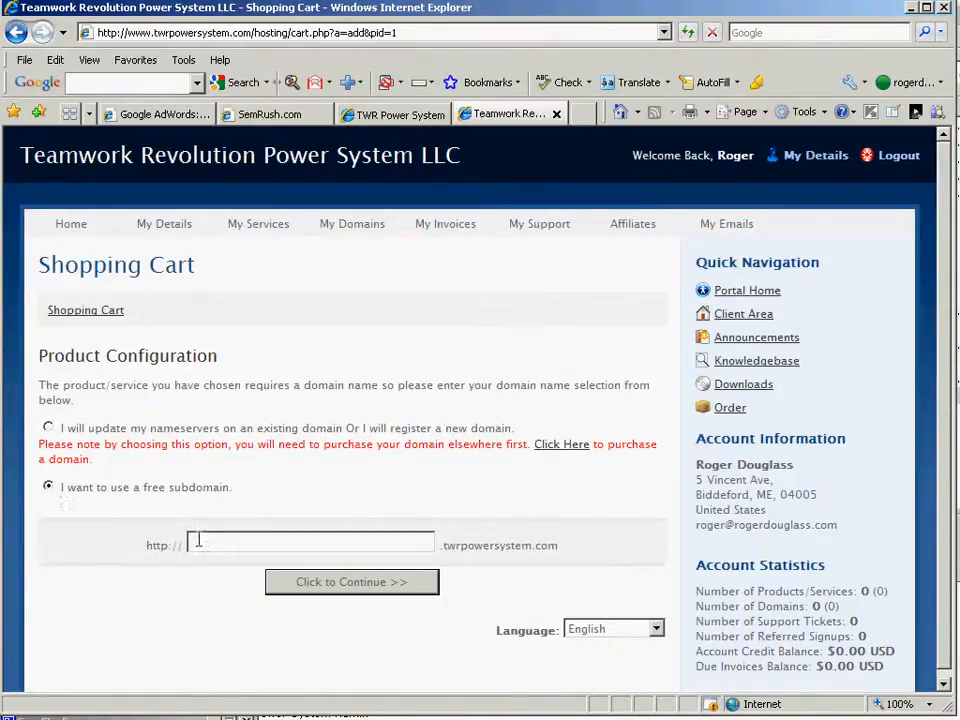
text(rdouglass)
drag(444, 546, 561, 540)
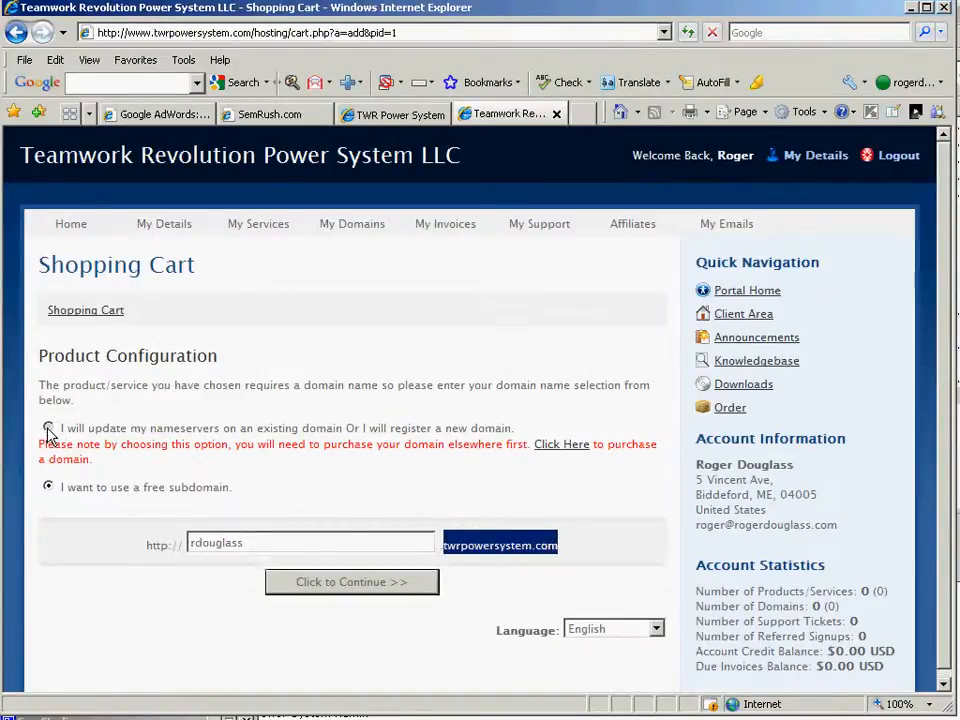
Step: Switch to an existing domain, enter MRGENIUSREVIEWS with COM, and continue the order
click(48, 428)
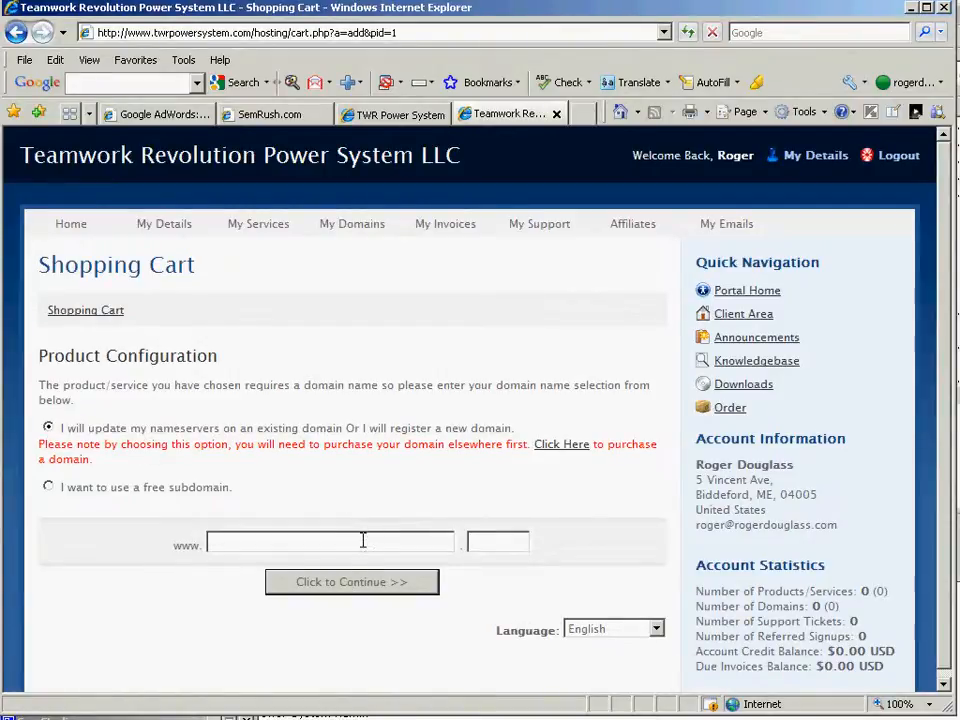
text(MRGENIUSREVIEWS.COM)
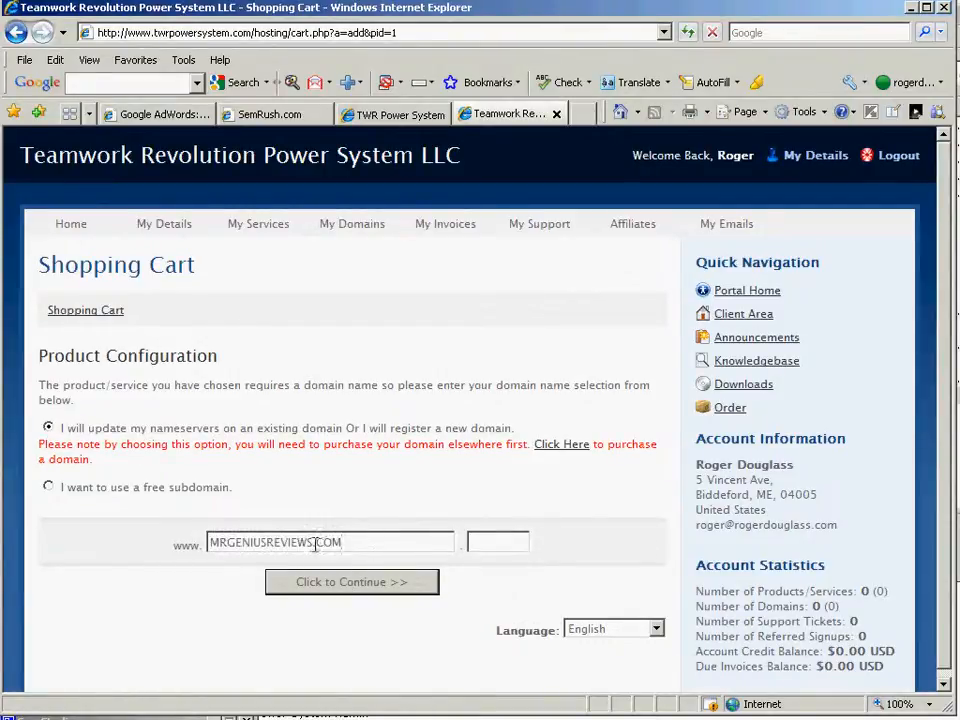
drag(311, 543, 408, 543)
key(BackSpace)
click(378, 594)
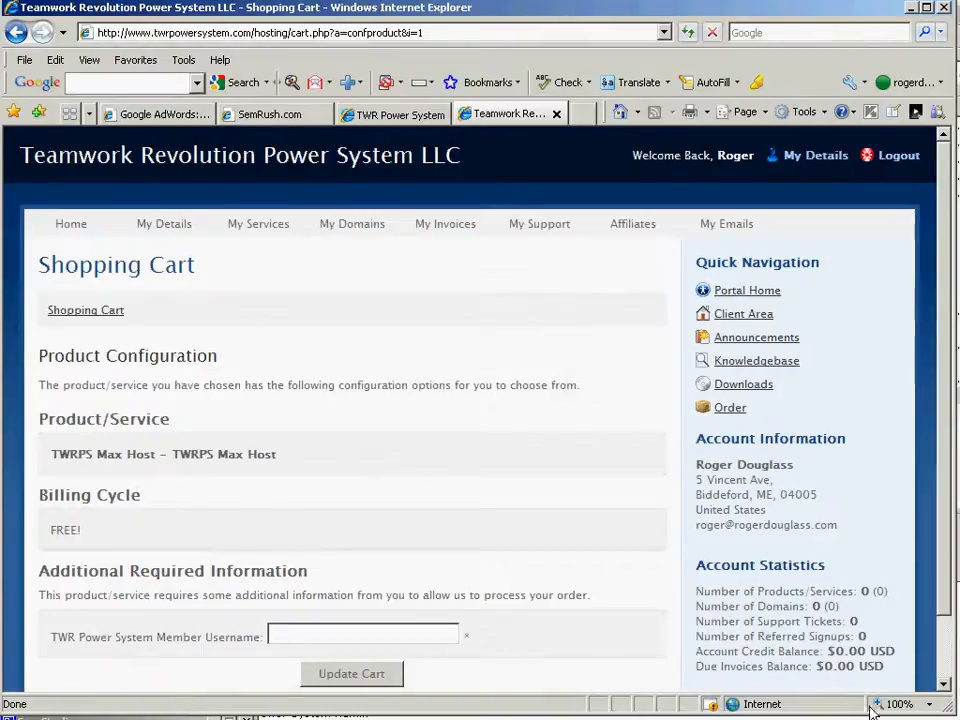
Step: Enter the member username and add the configured TWRPS Max Host to the cart
scroll(420, 580, down, 2)
click(378, 562)
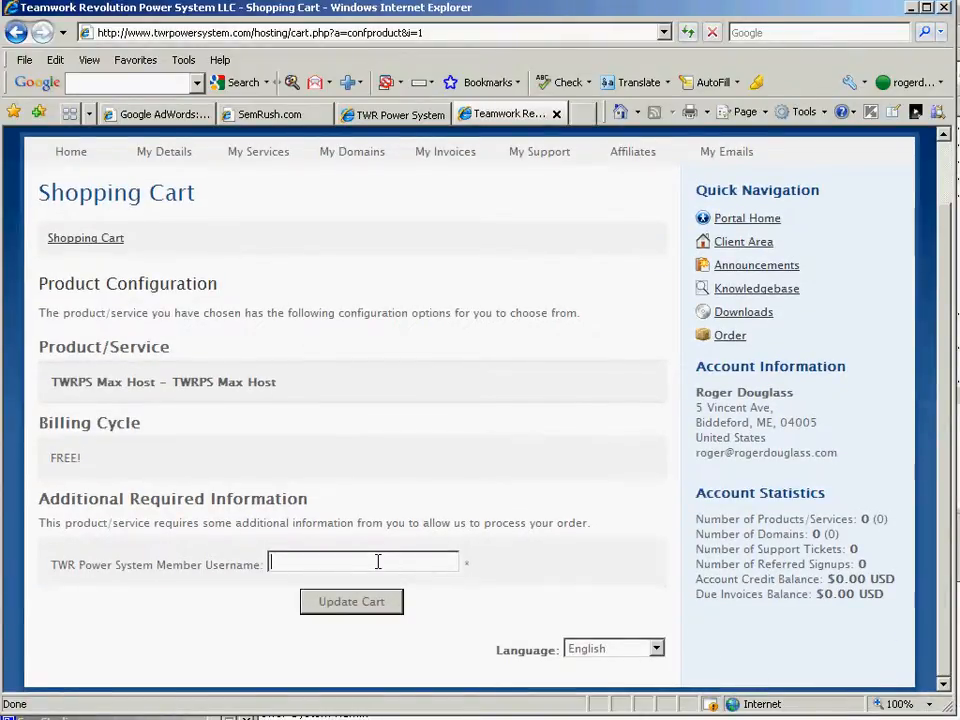
text(rdouglass)
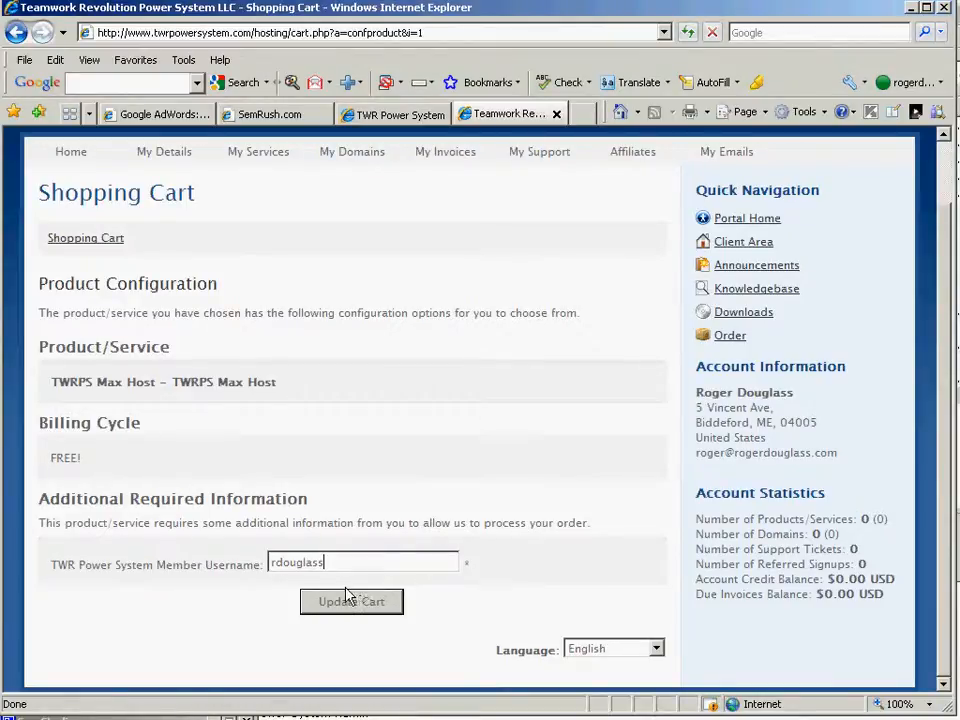
click(378, 601)
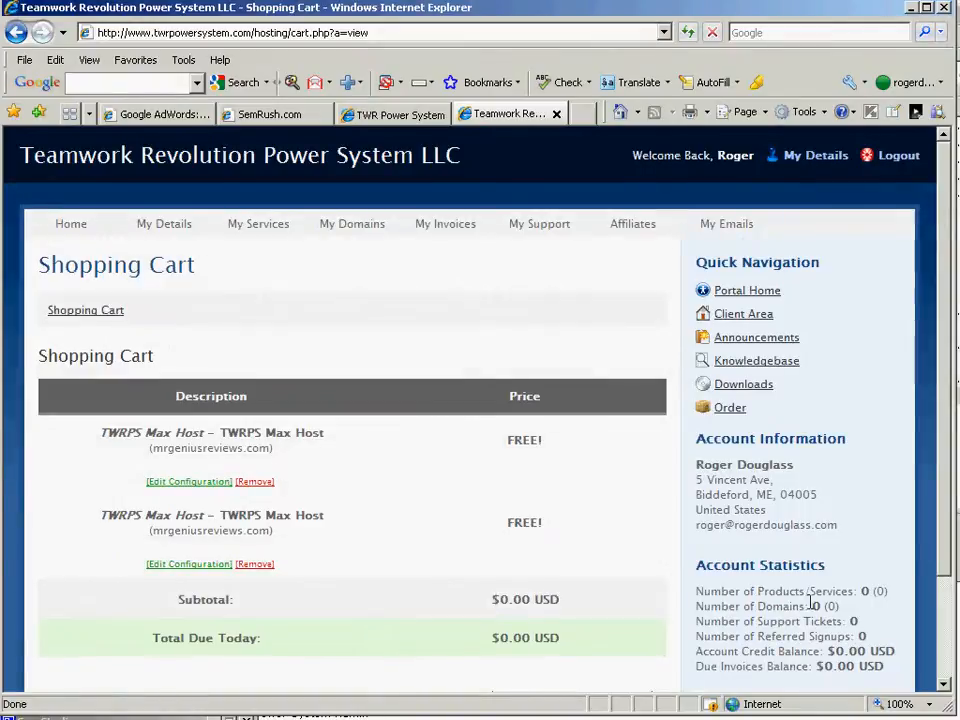
Step: Remove the duplicate hosting item from the cart and proceed to checkout
scroll(928, 541, down, 3)
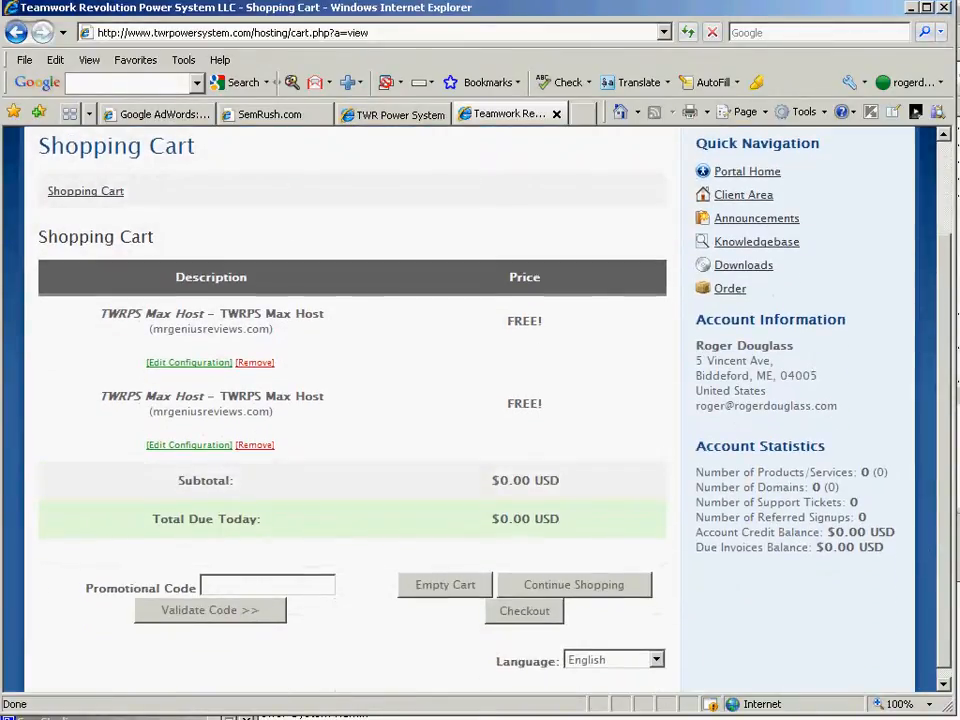
click(257, 364)
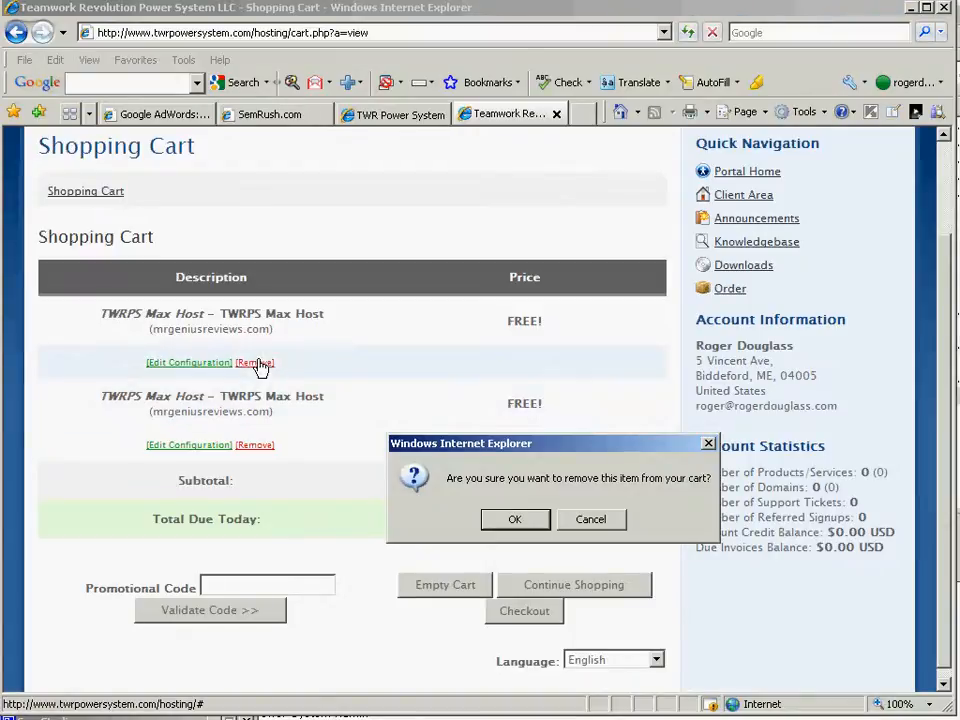
click(526, 519)
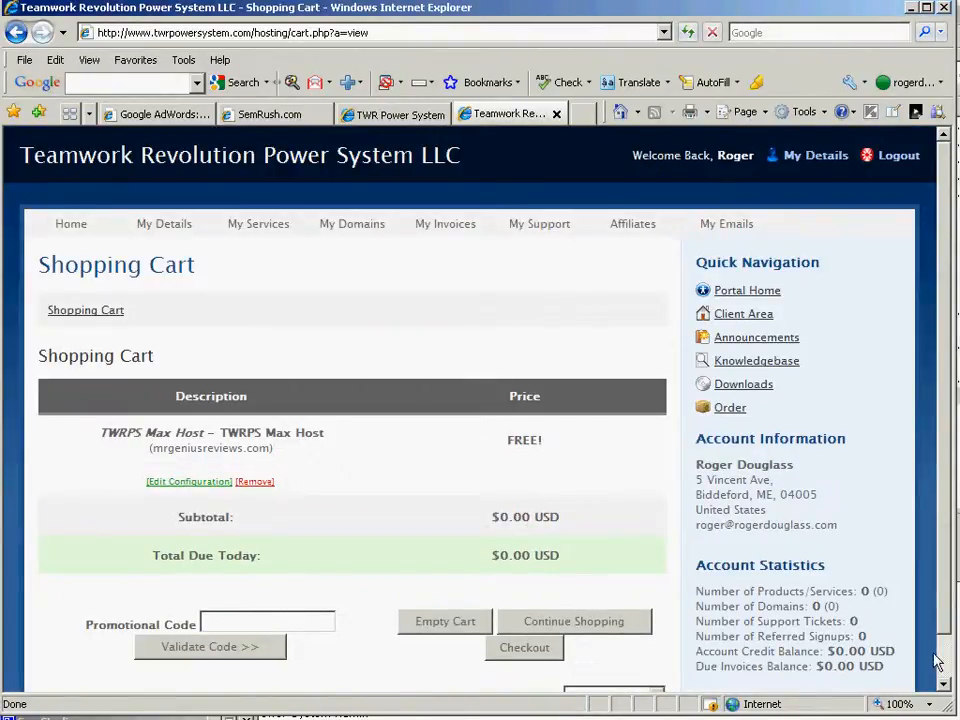
click(944, 684)
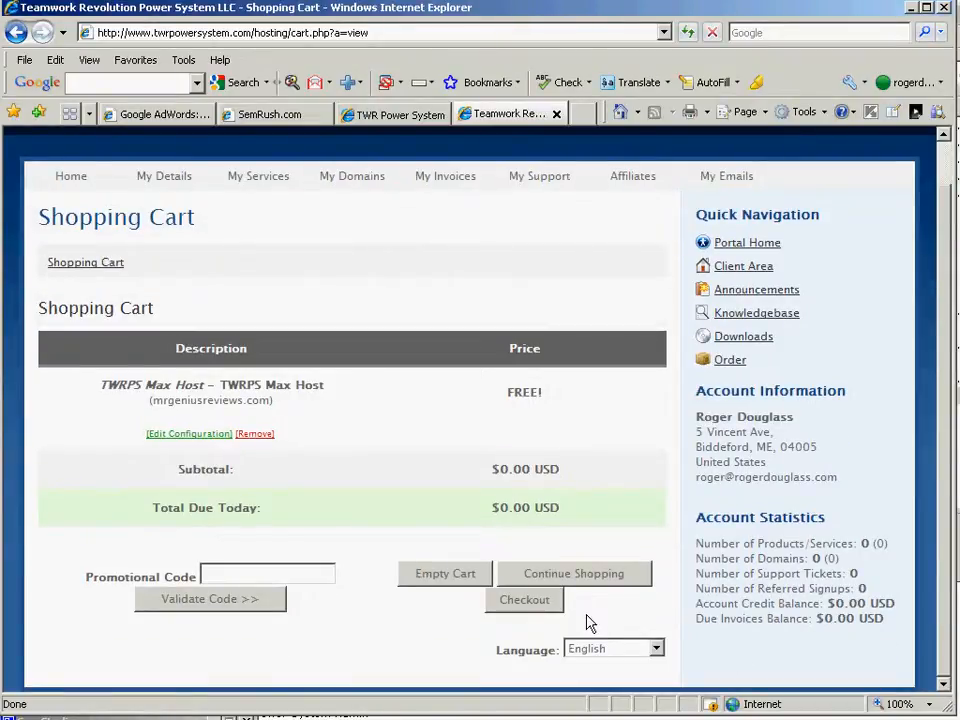
click(531, 607)
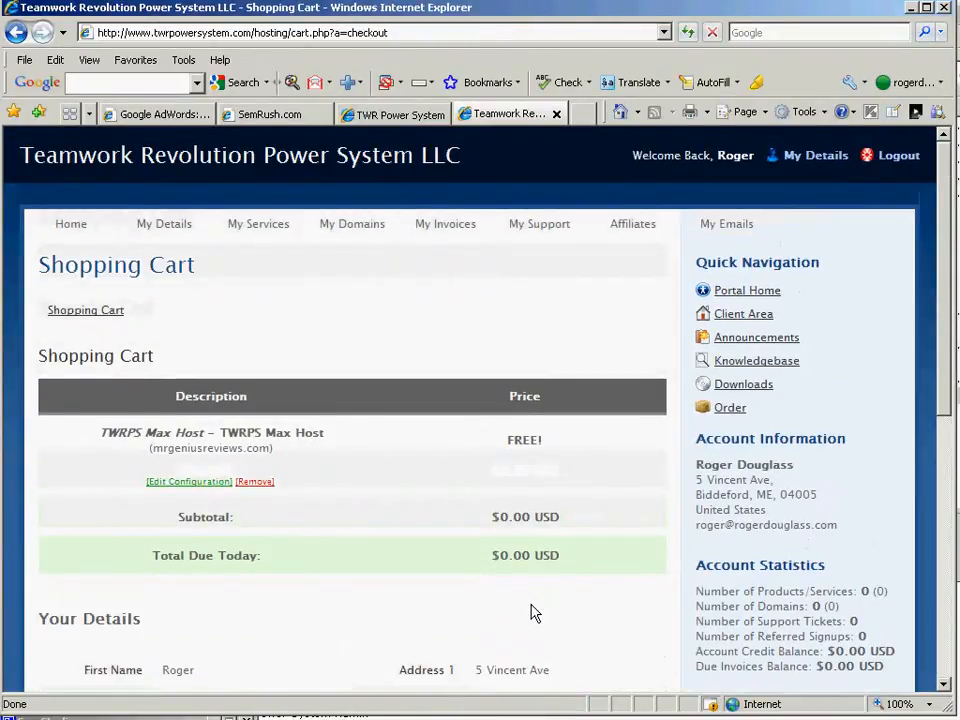
Step: Complete the free hosting order and select the order number on the confirmation page
click(948, 630)
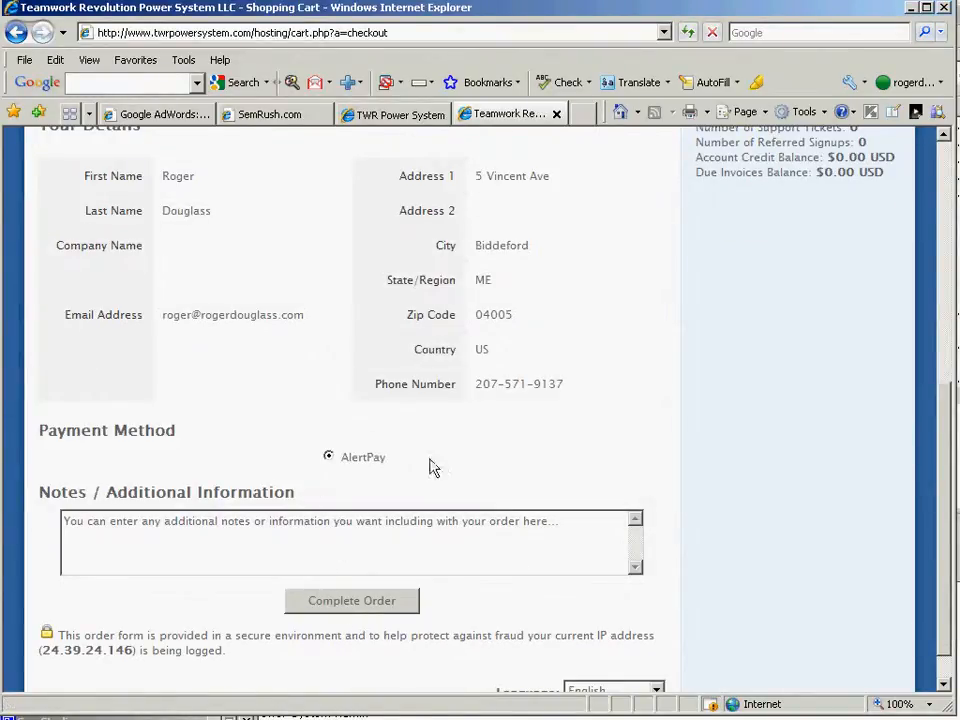
click(383, 608)
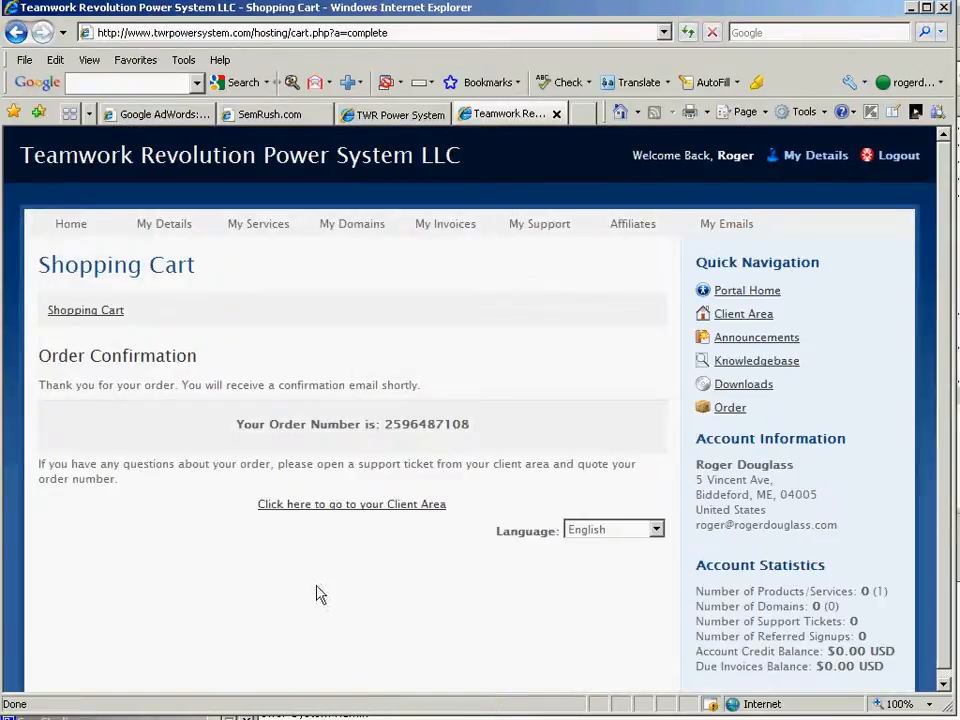
drag(386, 426, 471, 421)
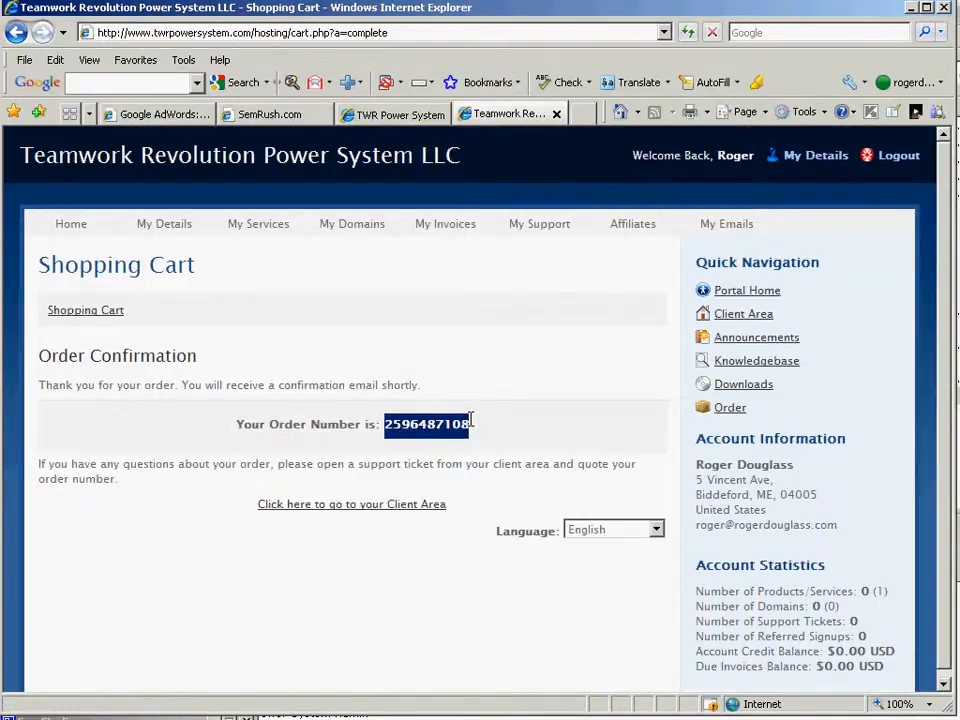
Step: View the active TWRPS Max Host in the Client Area, then switch to the account email
click(371, 510)
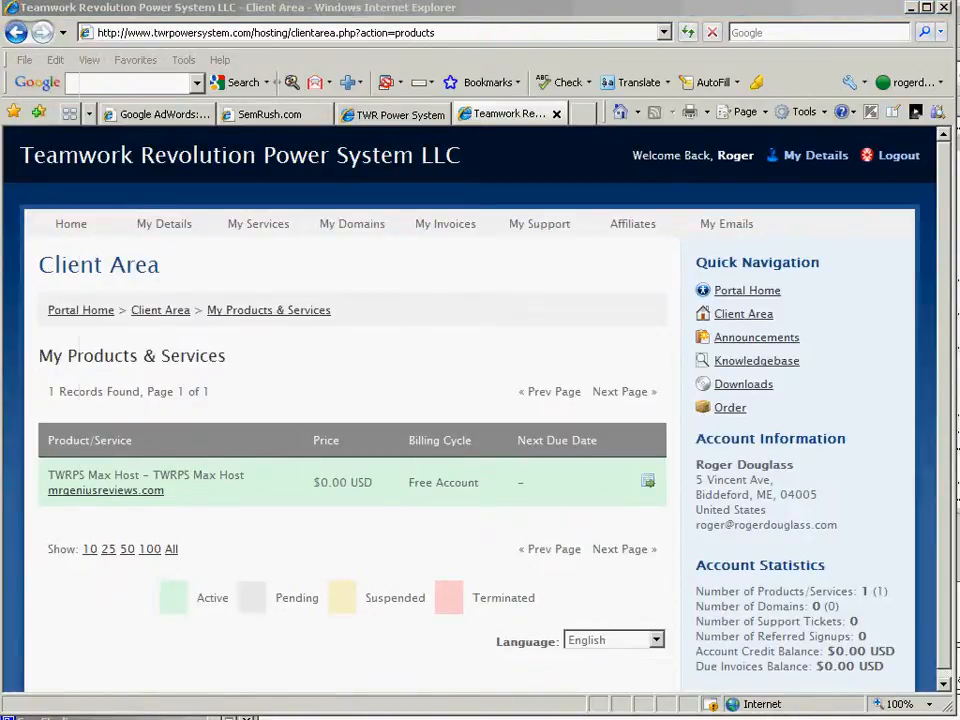
key(alt+Tab)
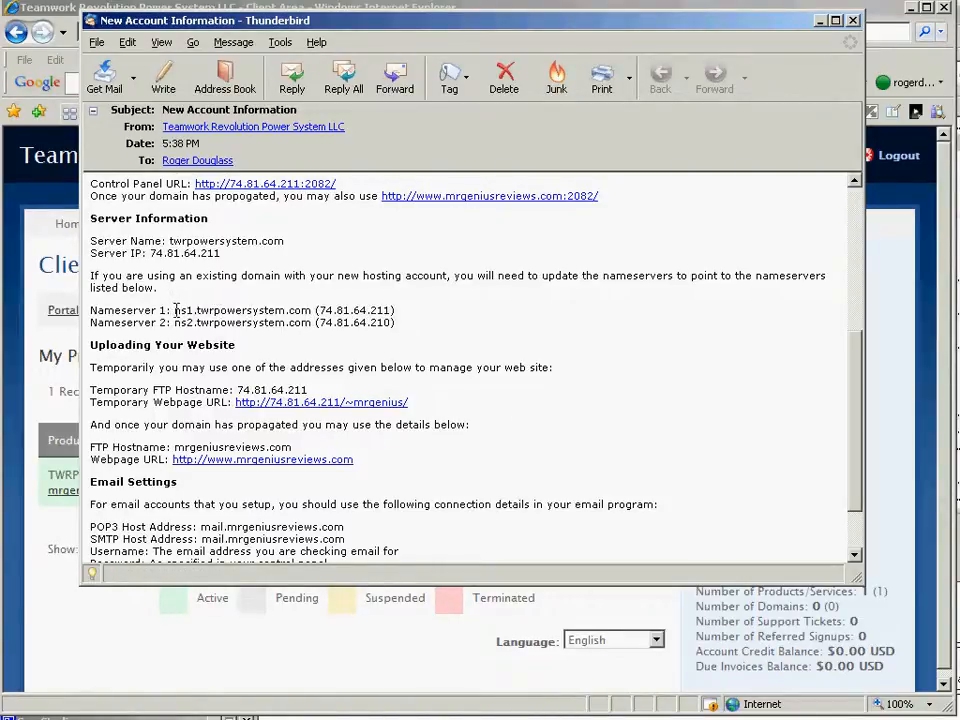
Step: Copy ns1.twrpowersystem.com from the account email and return to GoDaddy's Domain Manager
drag(176, 310, 311, 310)
key(ctrl+c)
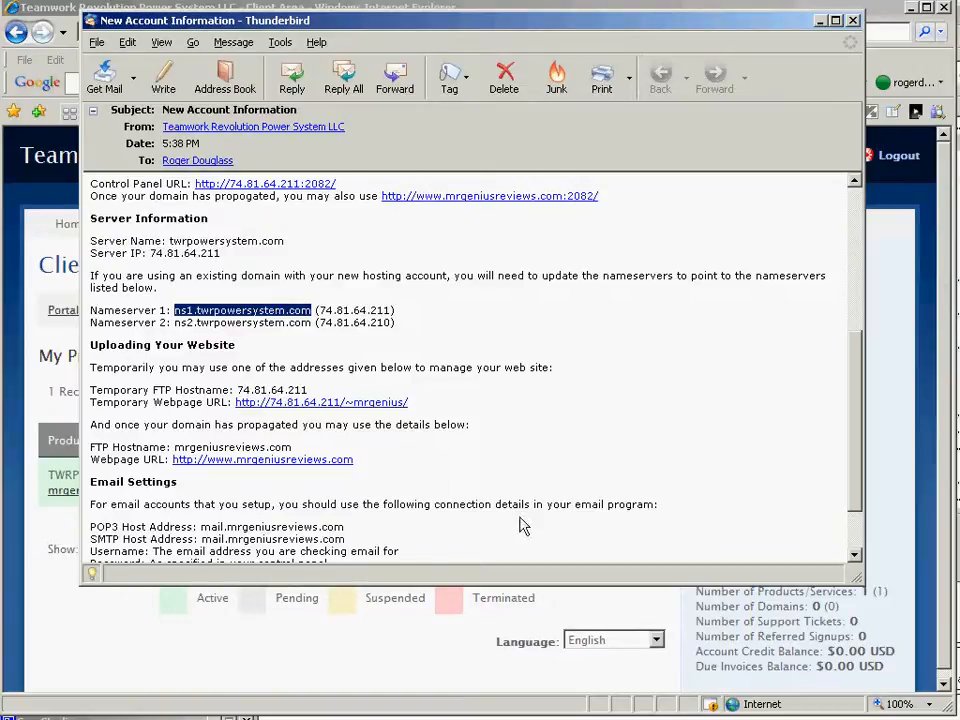
key(alt+Tab)
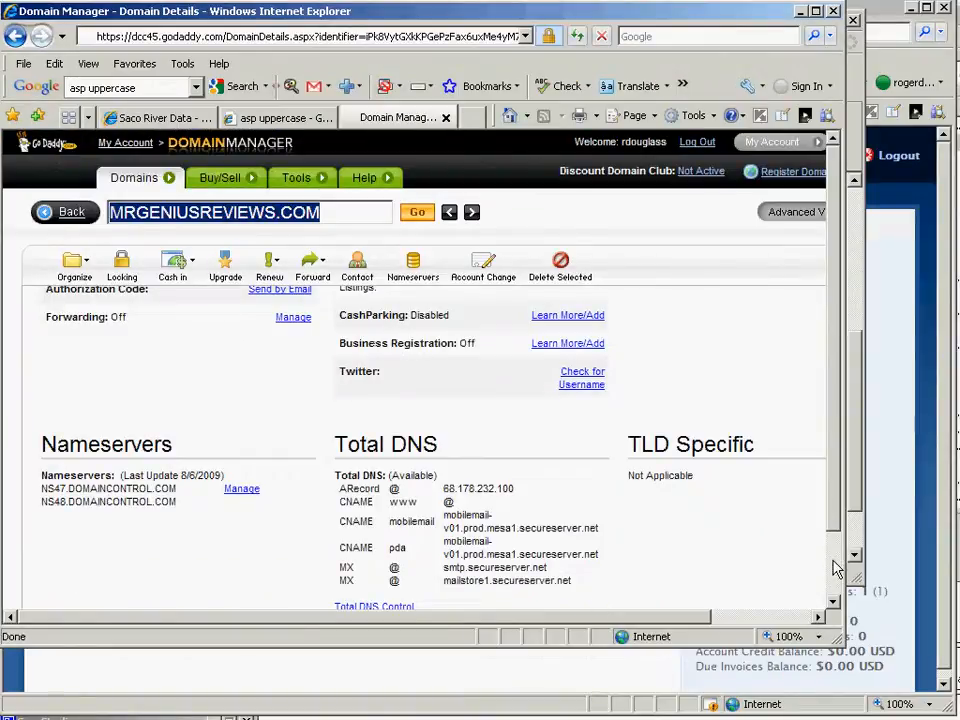
Step: Replace the domain's nameservers with ns1.twrpowersystem.com and ns2.twrpowersystem.com and save
click(247, 490)
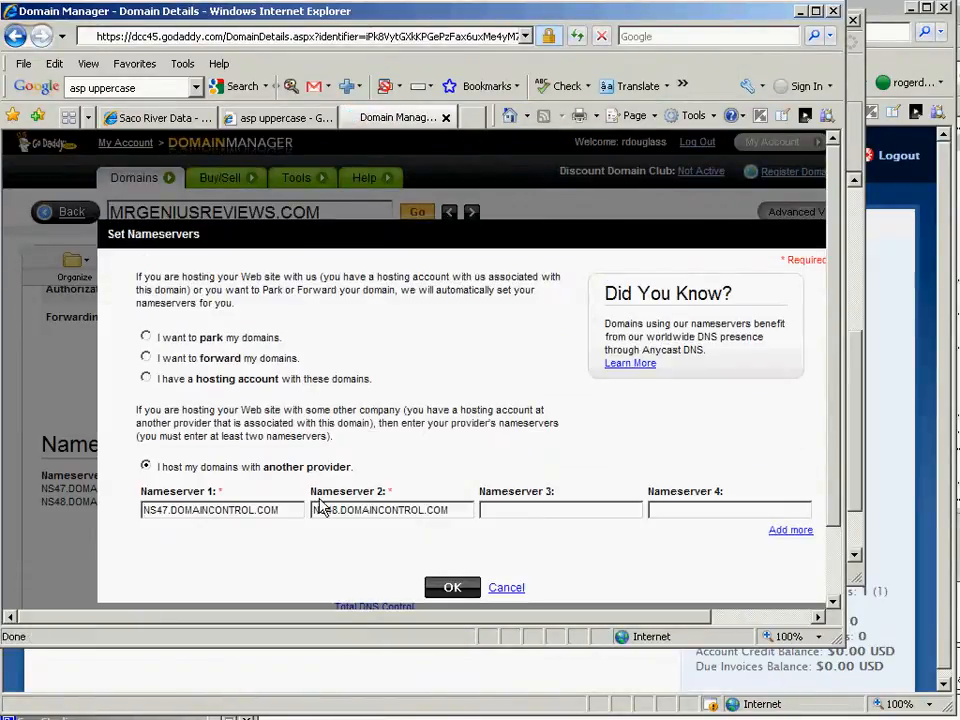
drag(296, 513, 130, 508)
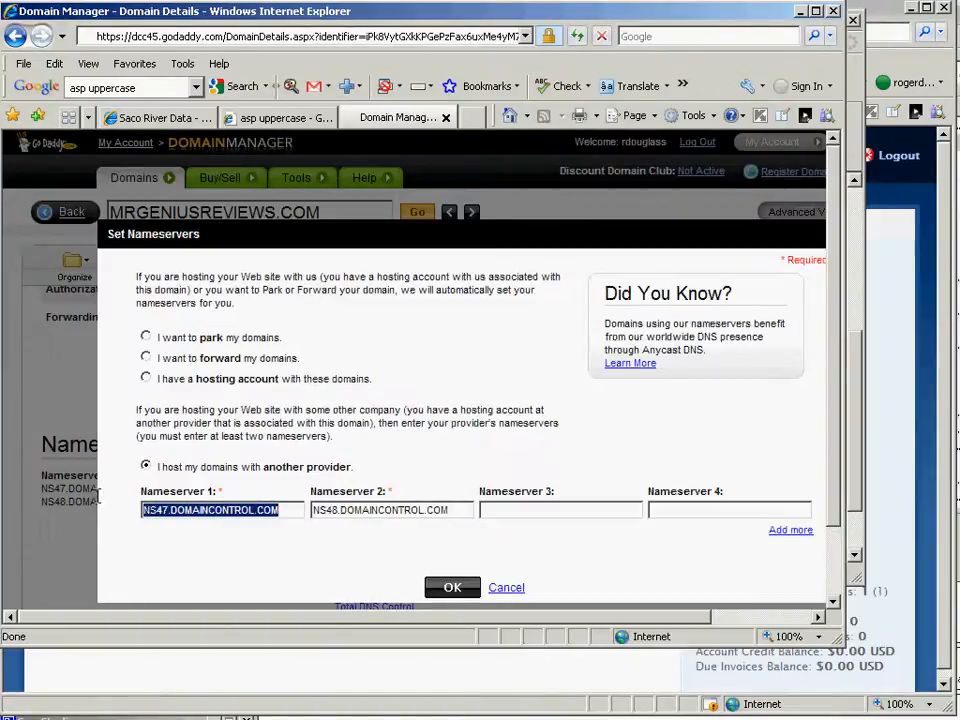
key(ctrl+v)
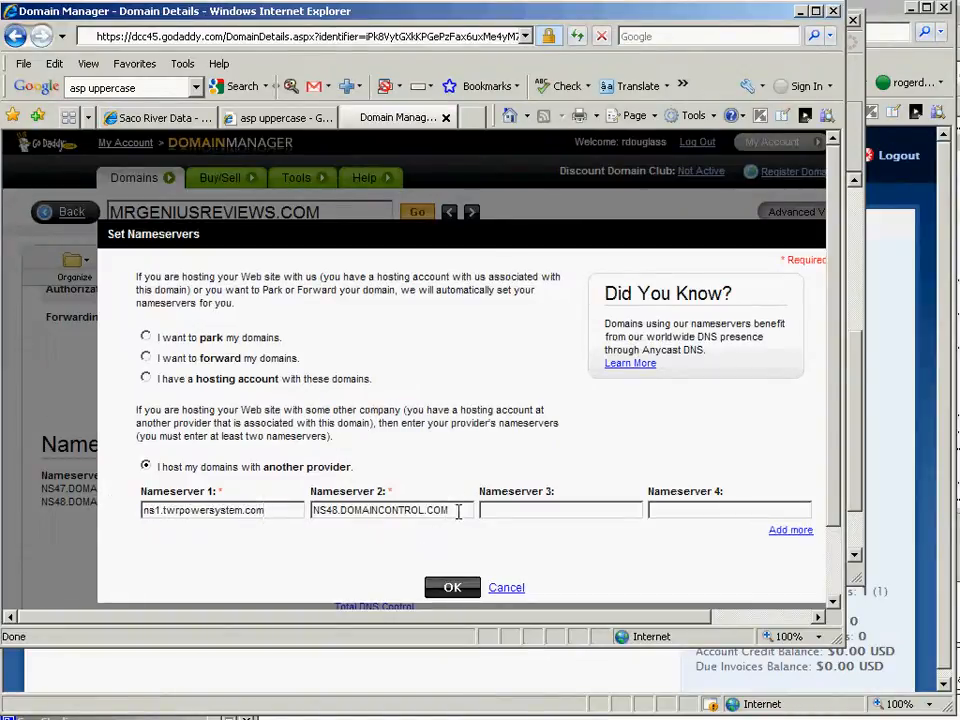
drag(458, 512, 313, 511)
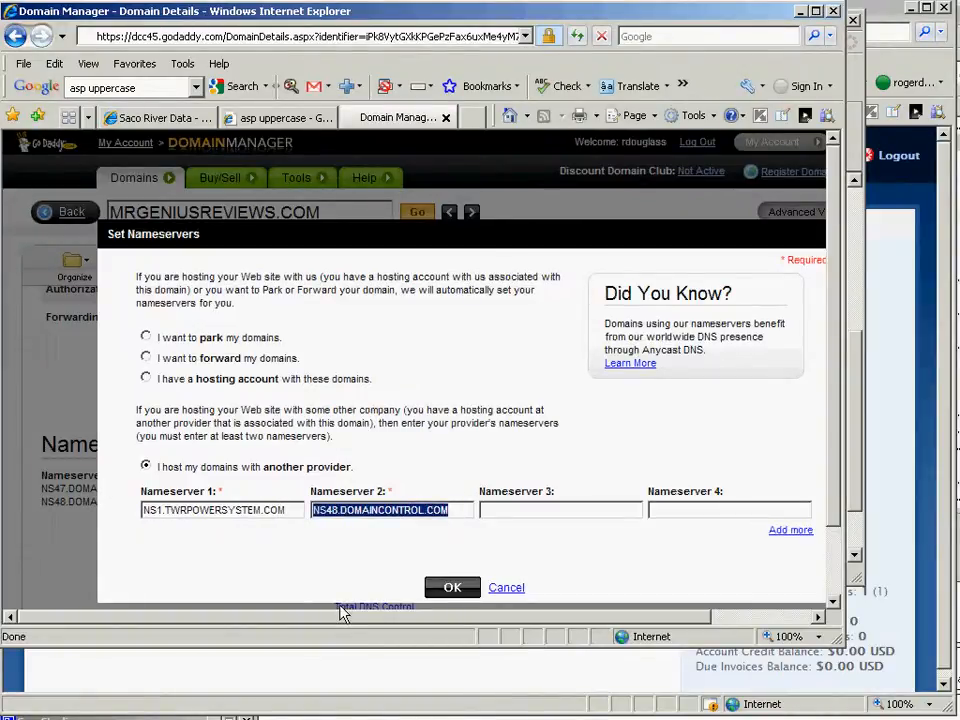
key(ctrl+v)
click(331, 512)
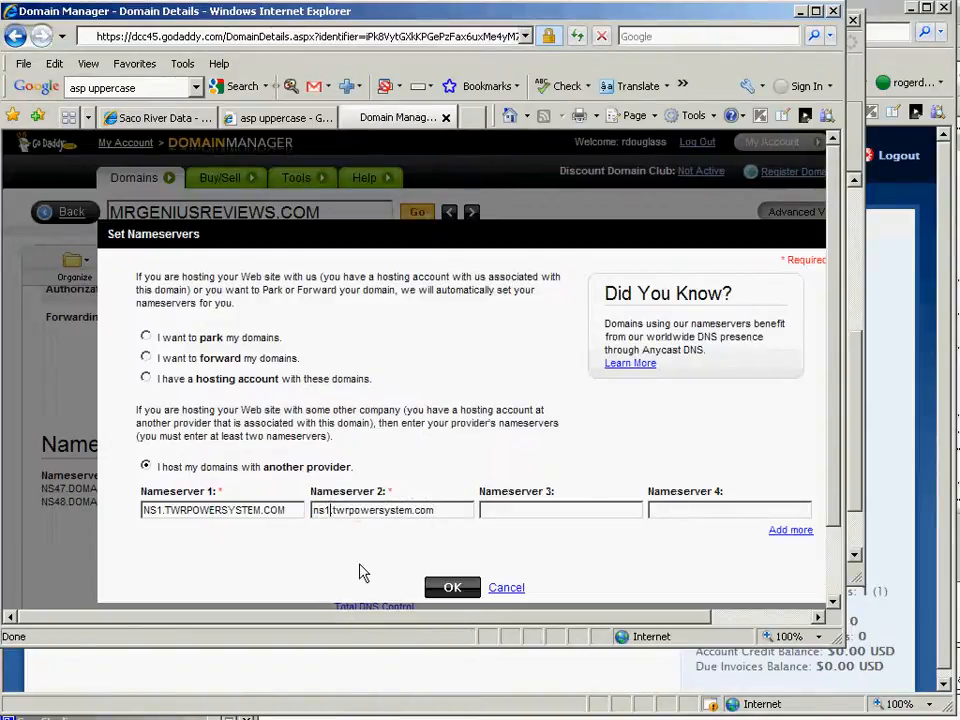
key(BackSpace)
text(2)
click(555, 511)
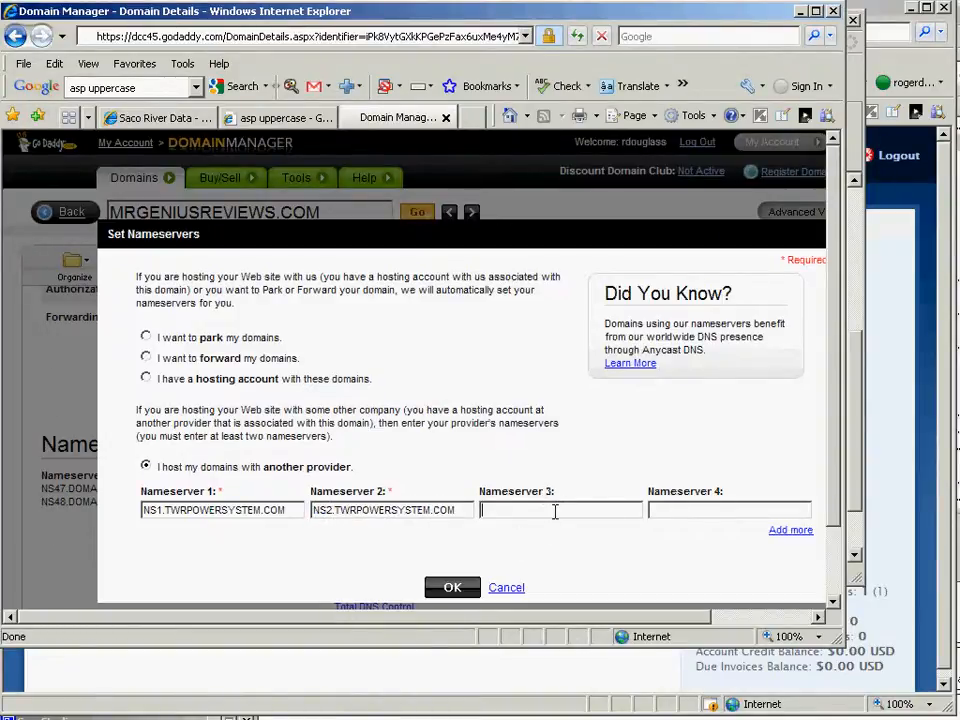
click(449, 589)
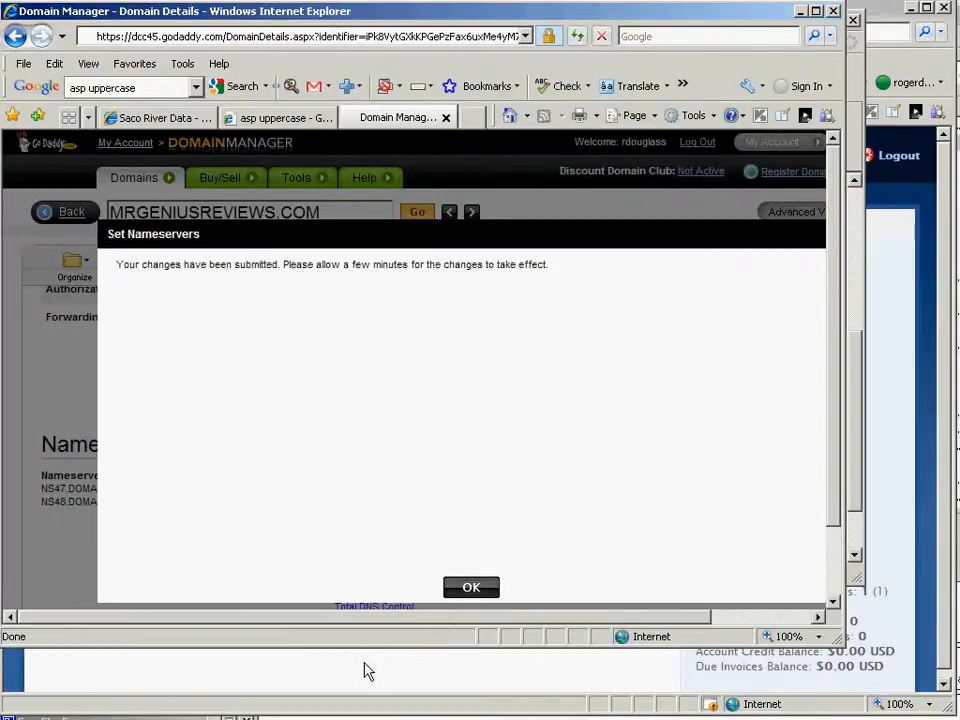
key(alt+Tab)
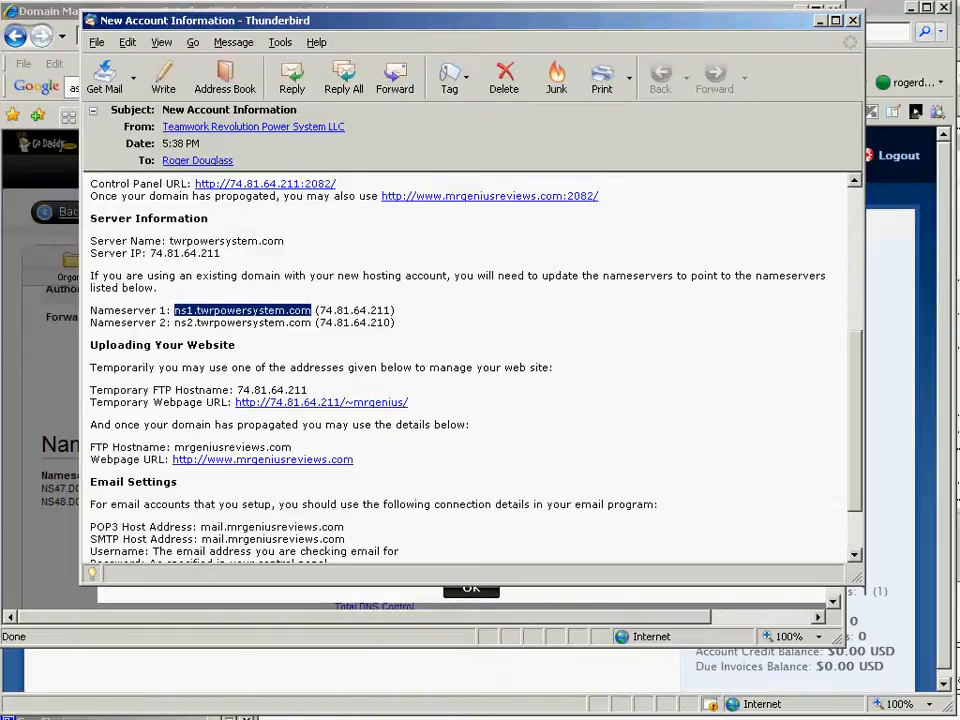
click(72, 718)
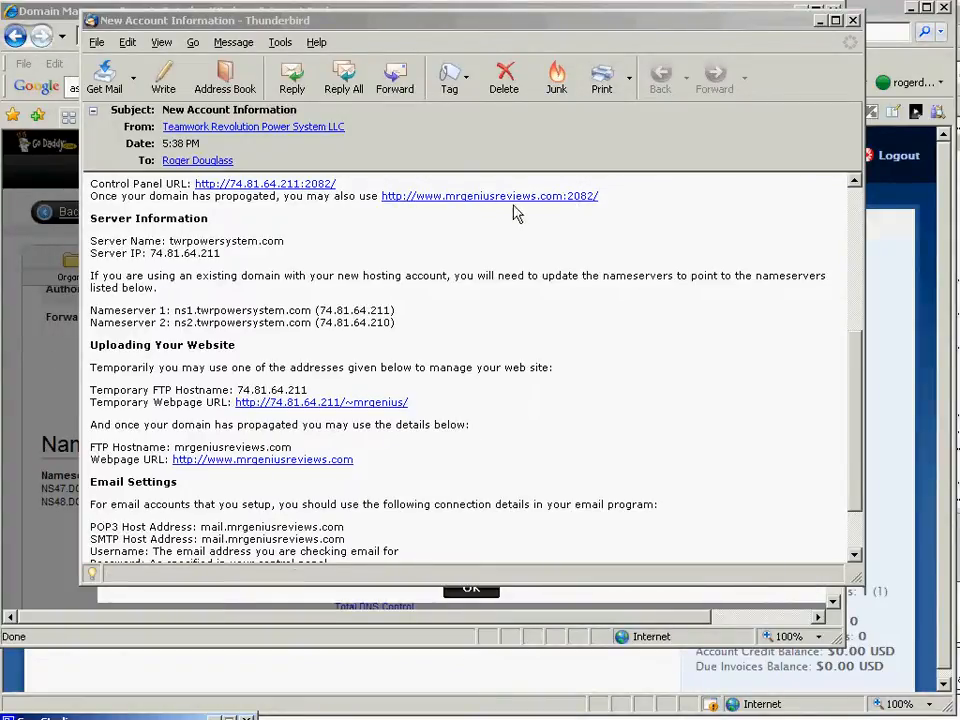
click(245, 185)
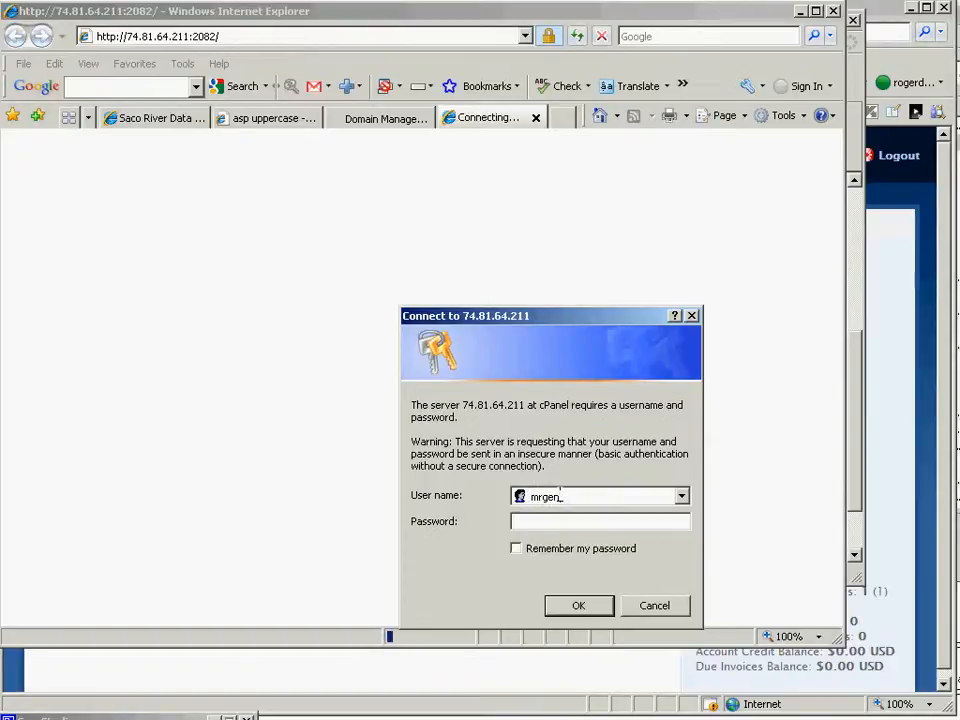
Step: Log into the mrgeniusreviews.com cPanel with the hosting account's user name and password
text(mrgenius)
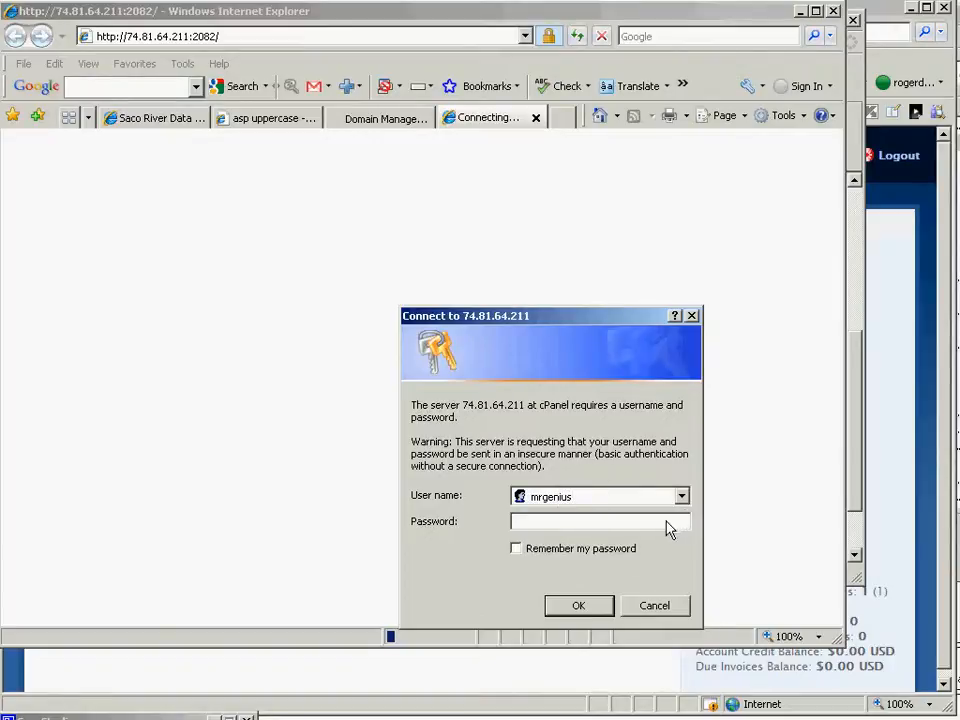
click(665, 521)
text(***********)
click(570, 604)
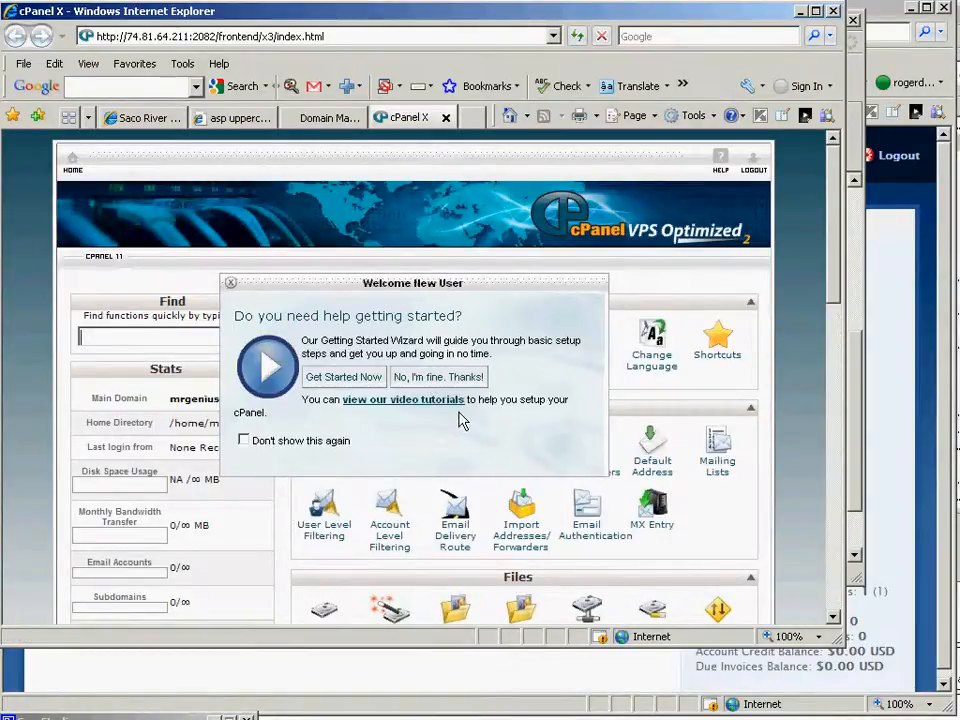
Step: Dismiss the welcome prompt with 'Don't show this again' ticked, then return to the cPanel home page
click(243, 440)
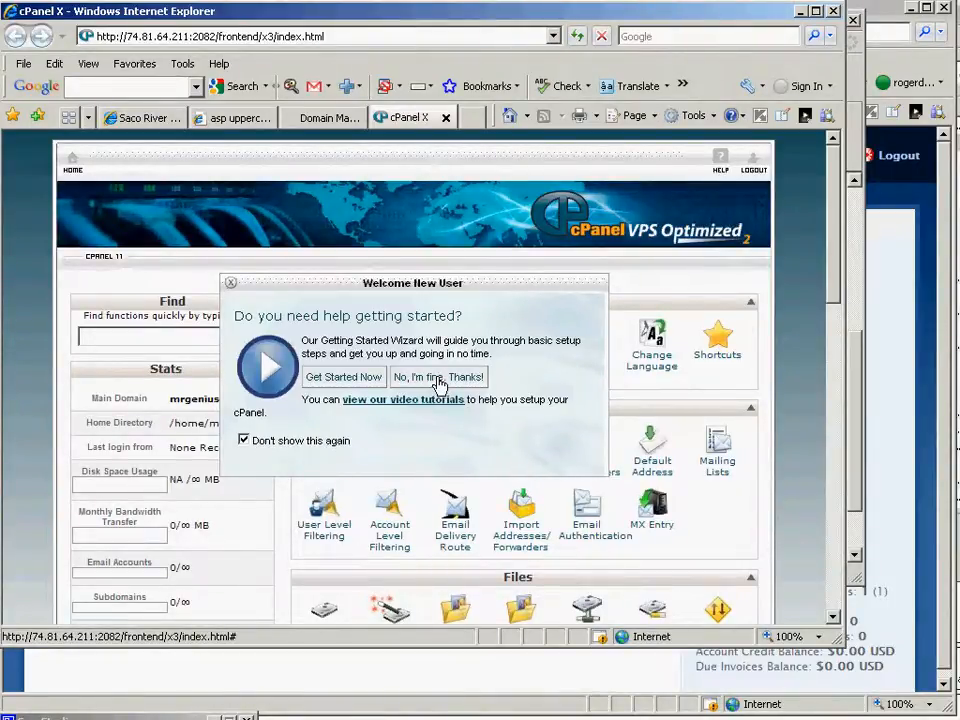
click(438, 383)
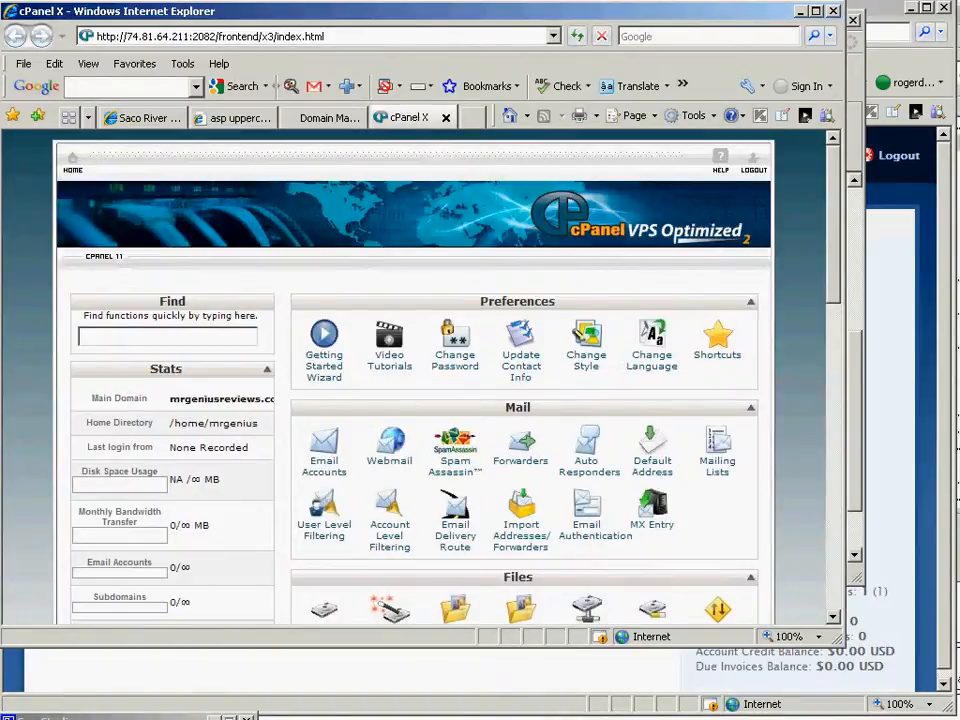
click(889, 426)
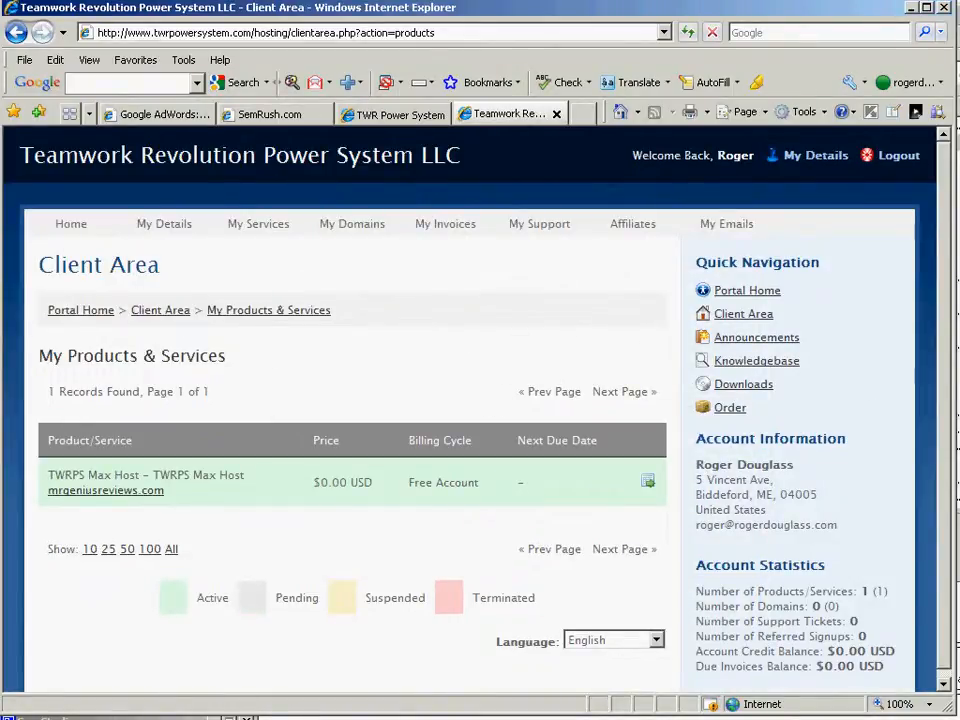
key(alt+Tab)
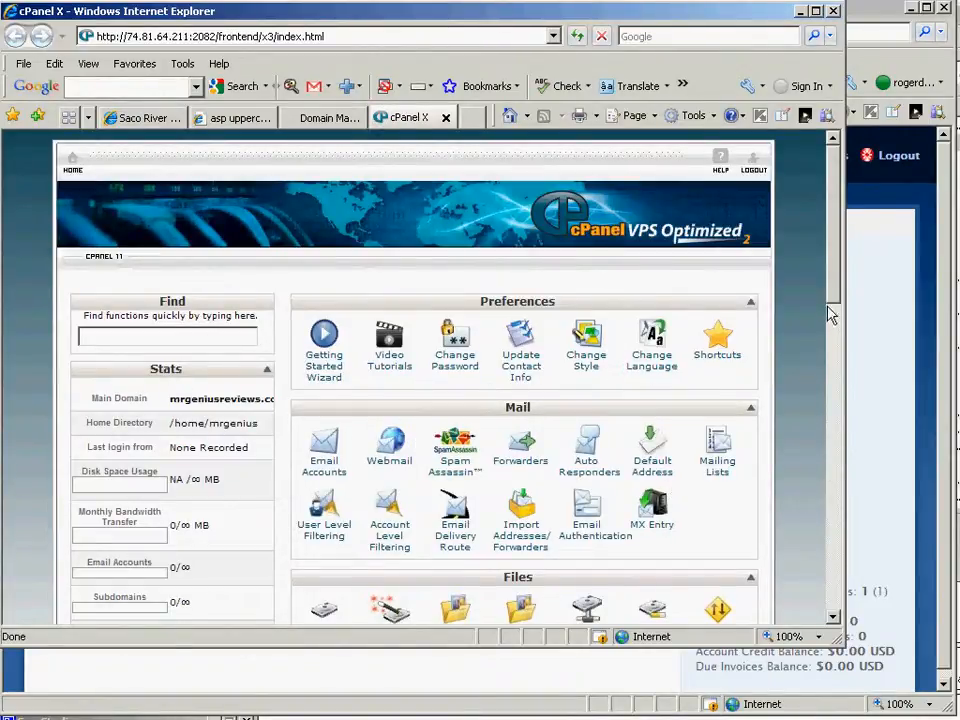
mouse_move(832, 302)
mouse_down()
mouse_move(833, 370)
mouse_move(835, 300)
mouse_up()
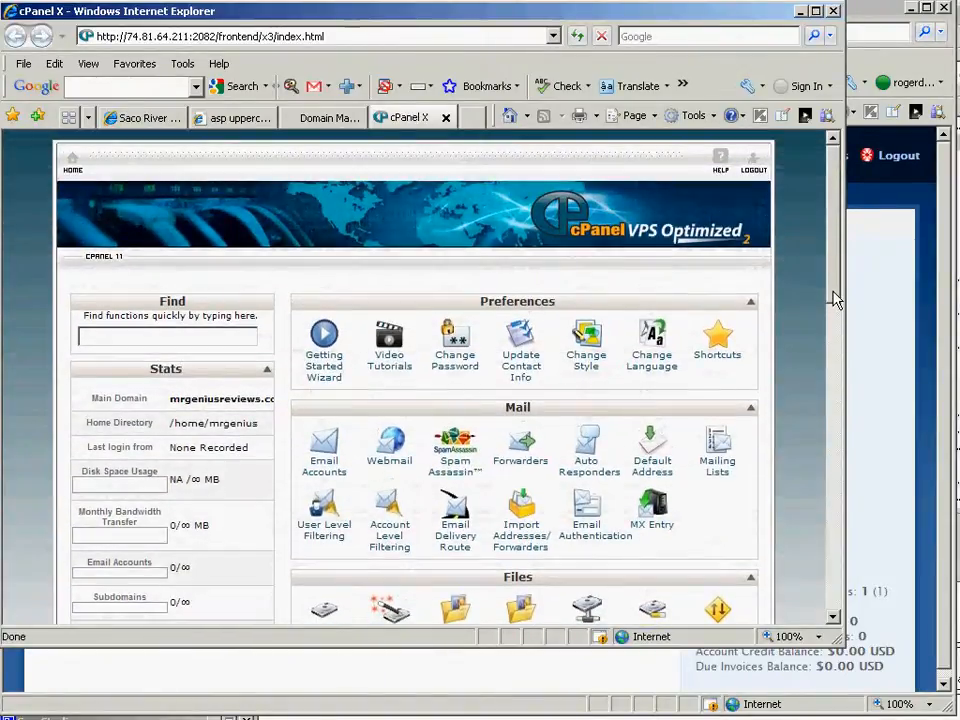